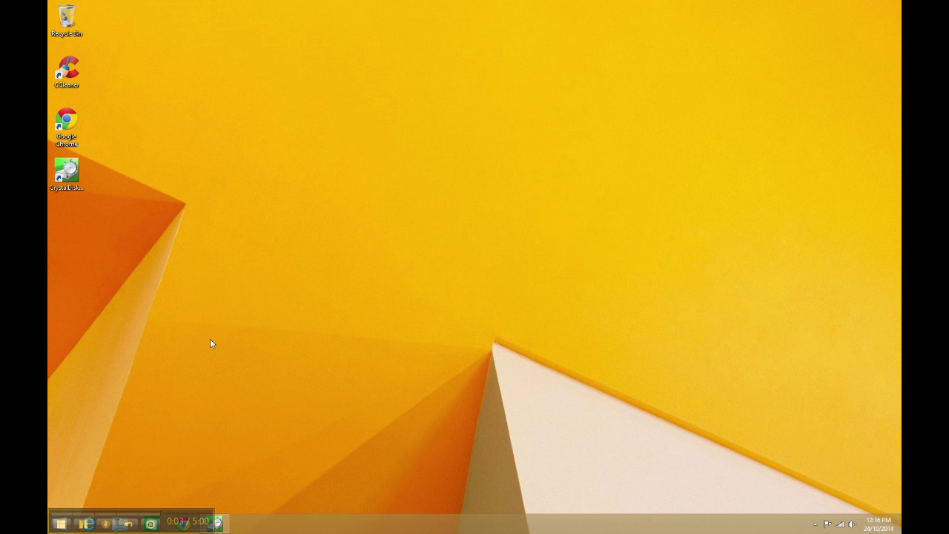
# Run CCleaner on temporary files and browsing data, confirming deletion of 88.2 MB.
pyautogui.doubleClick(67, 70)
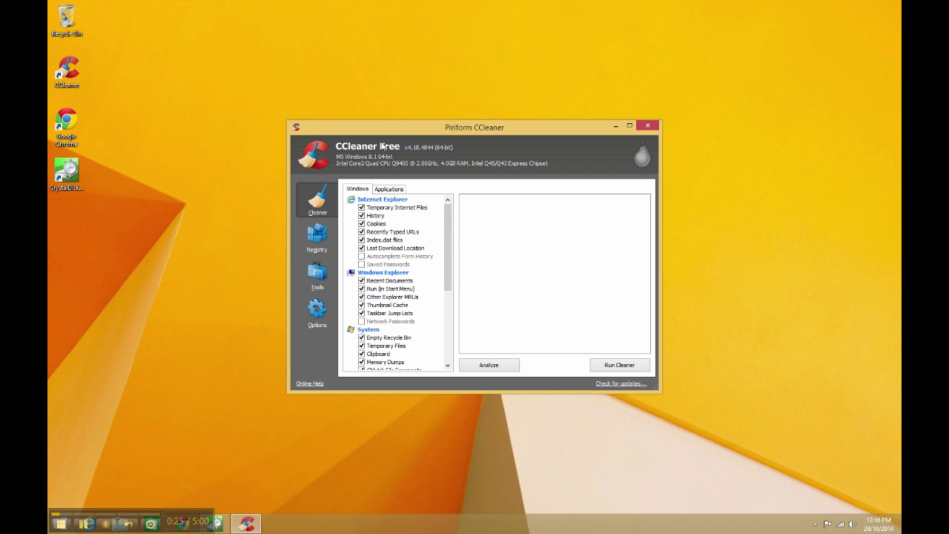
pyautogui.click(622, 368)
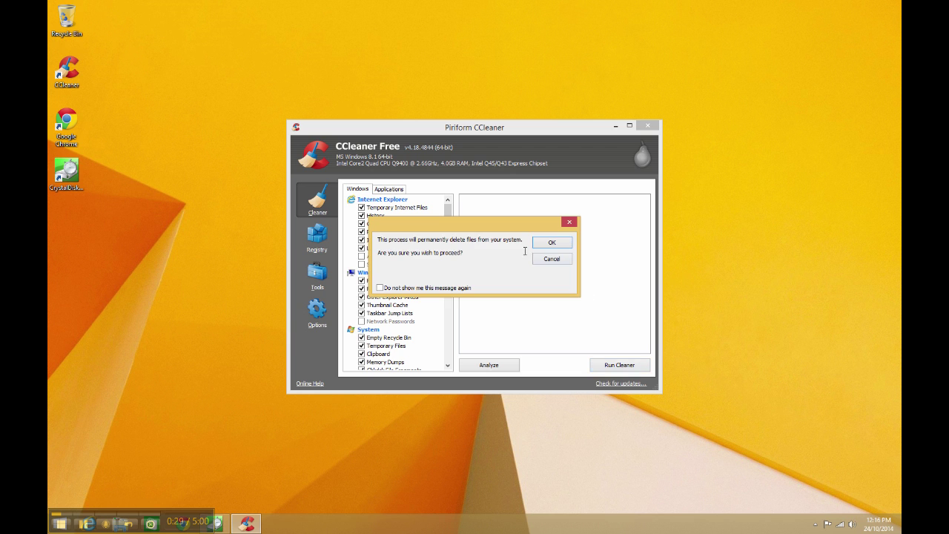
pyautogui.click(553, 243)
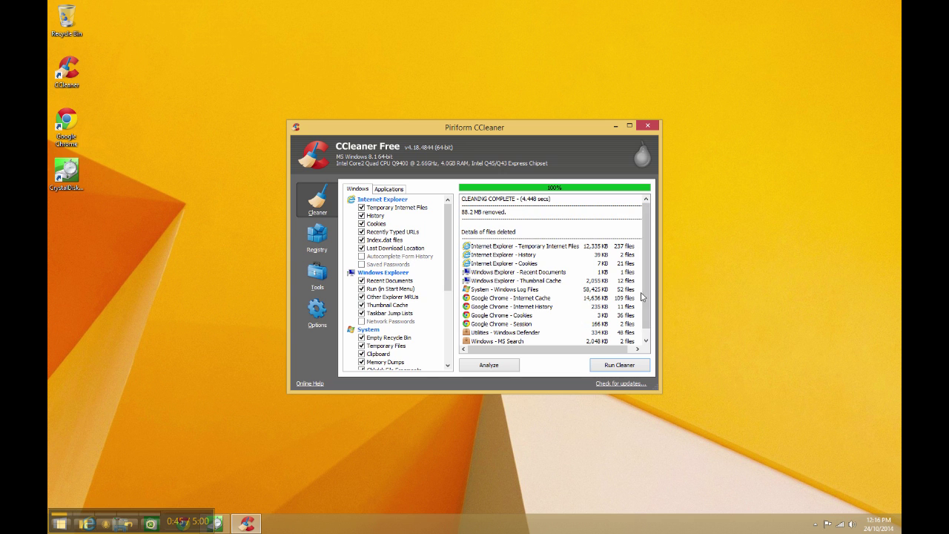
pyautogui.click(648, 340)
pyautogui.scroll(1, 650, 326)
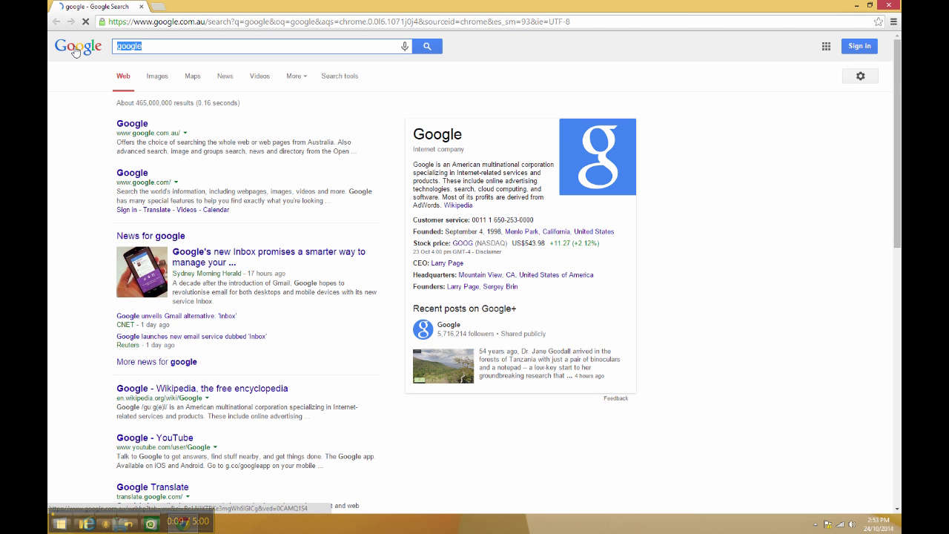
# Search Google for 'macrium' and start the Macrium Reflect FREE Edition download on Download.com.
pyautogui.write('macr')
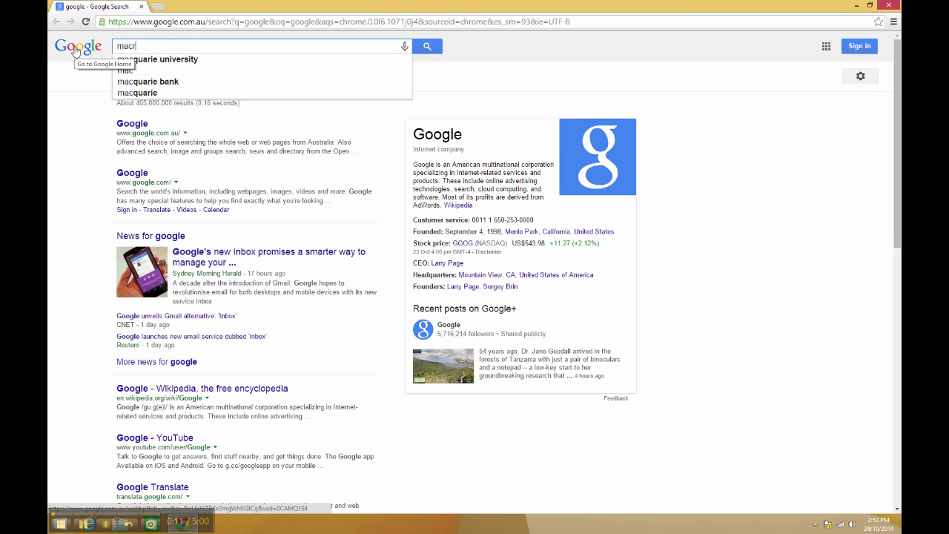
pyautogui.write('ium')
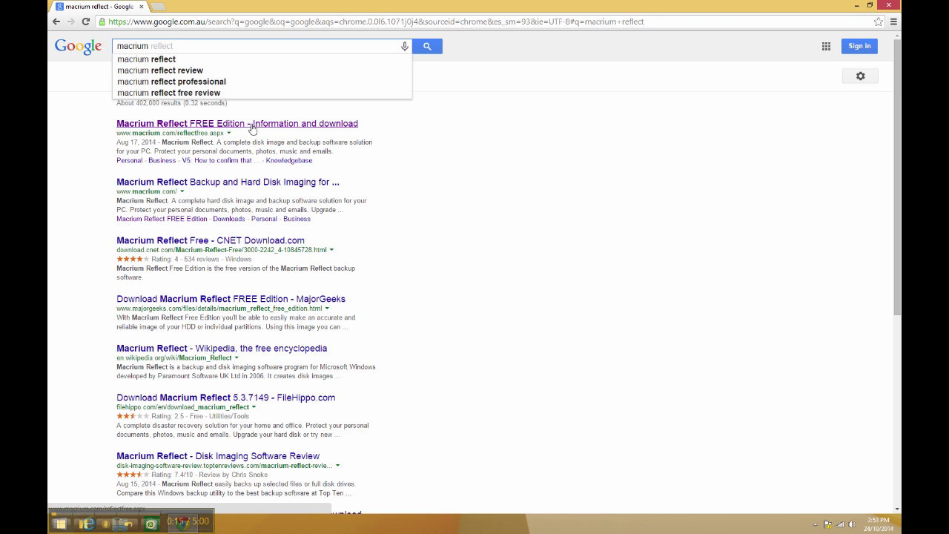
pyautogui.press('Return')
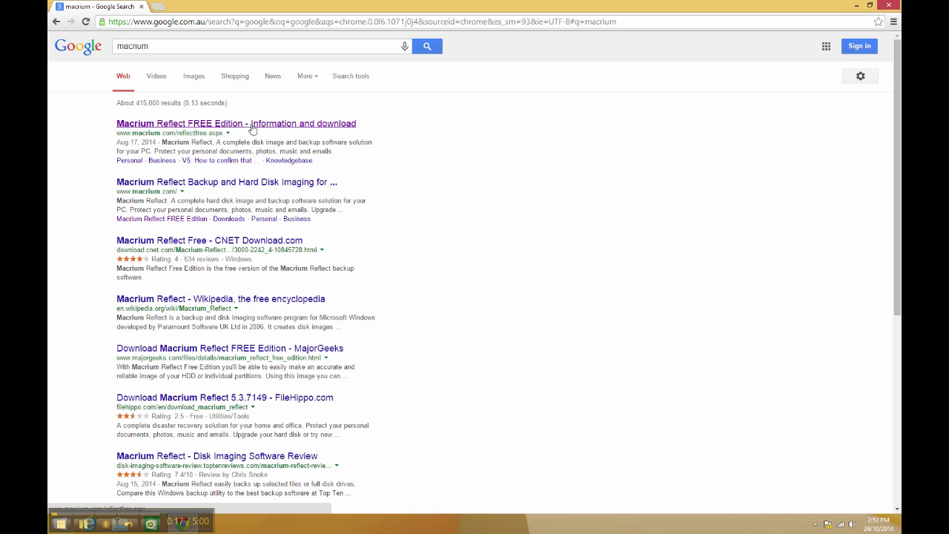
pyautogui.click(251, 127)
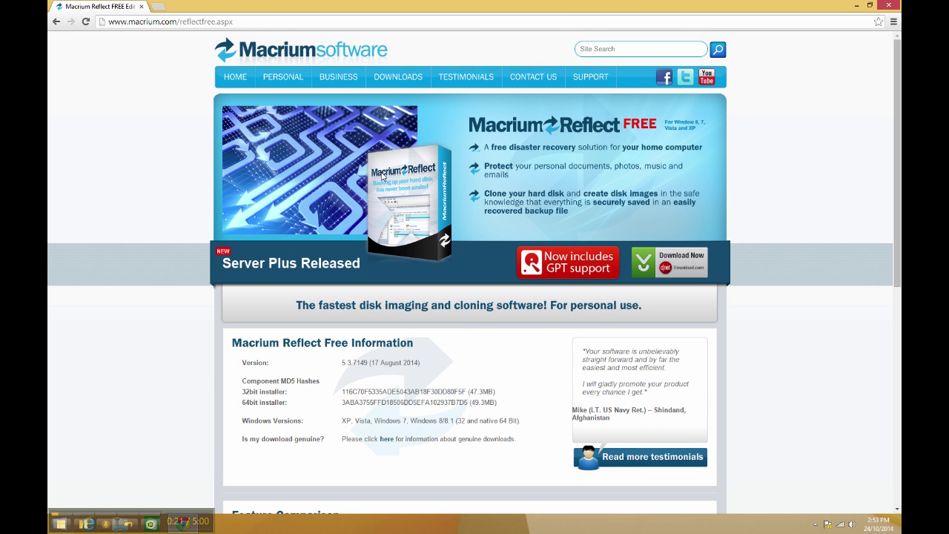
pyautogui.moveTo(403, 84)
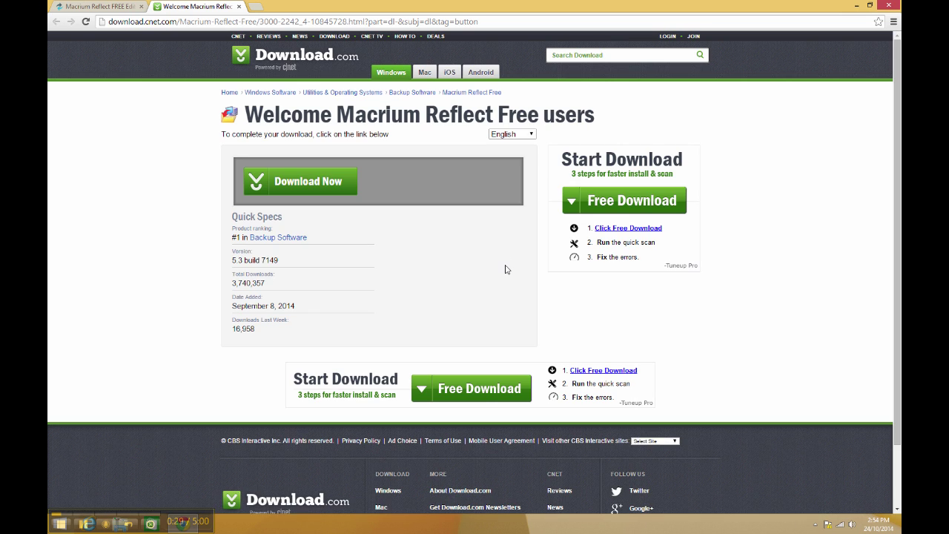
pyautogui.click(301, 186)
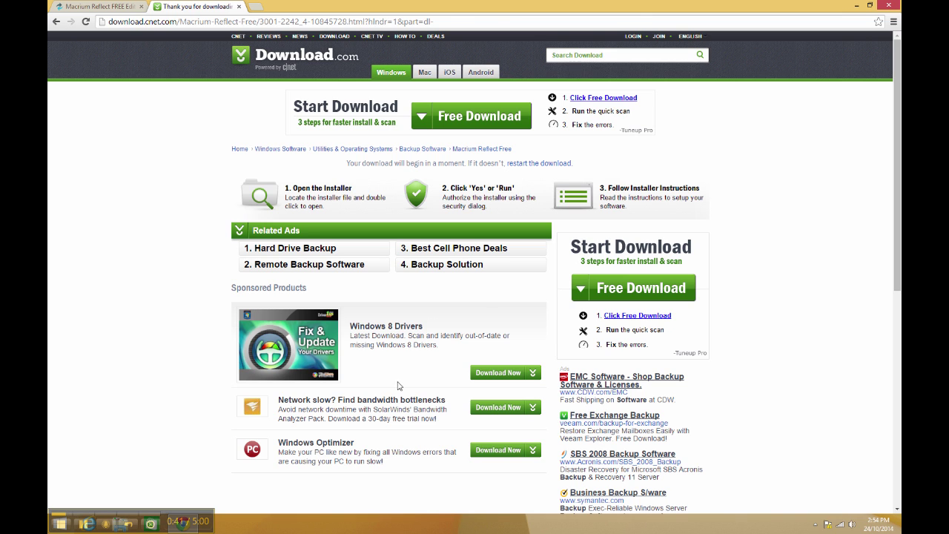
# Restart the installer download and have the agent fetch the free edition plus WinPE components.
pyautogui.click(535, 168)
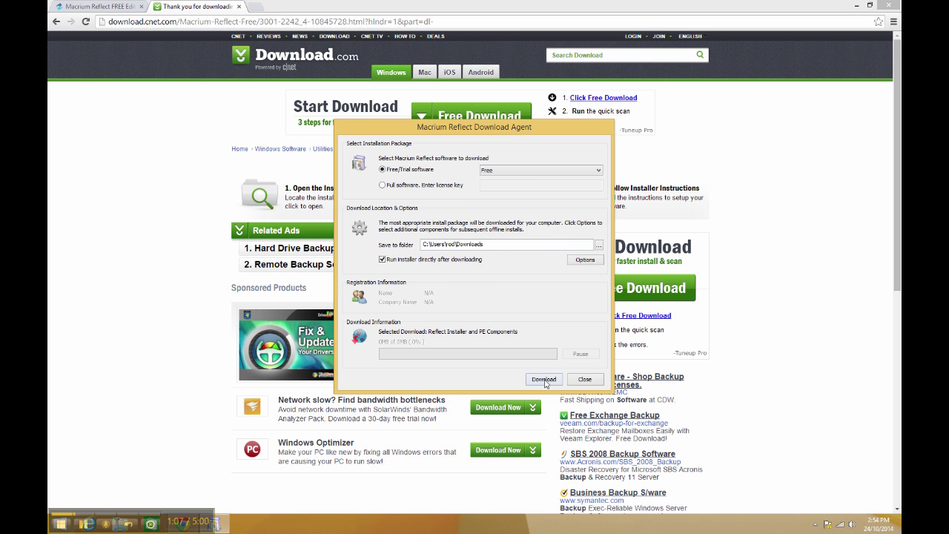
pyautogui.click(545, 381)
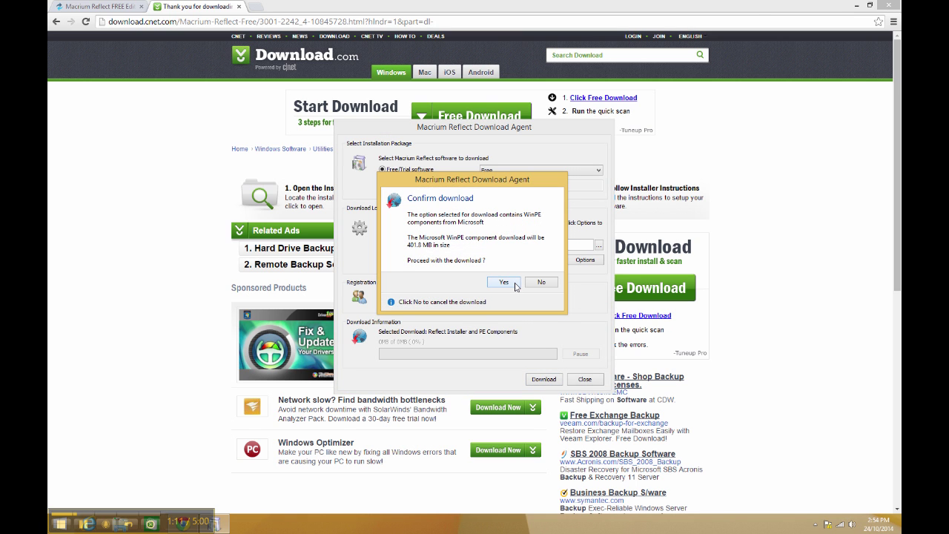
pyautogui.click(508, 285)
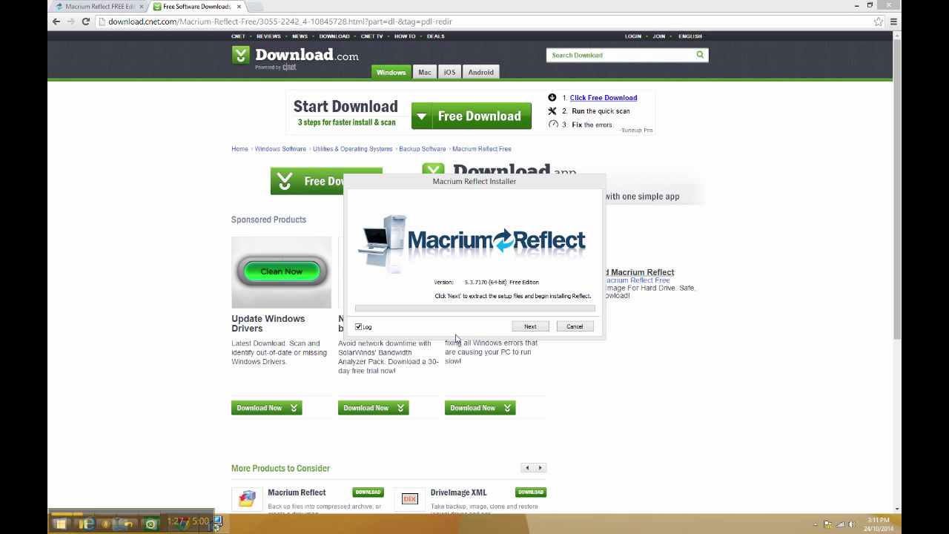
# Extract the Macrium Reflect setup files and close the browser to reach the setup wizard.
pyautogui.click(530, 326)
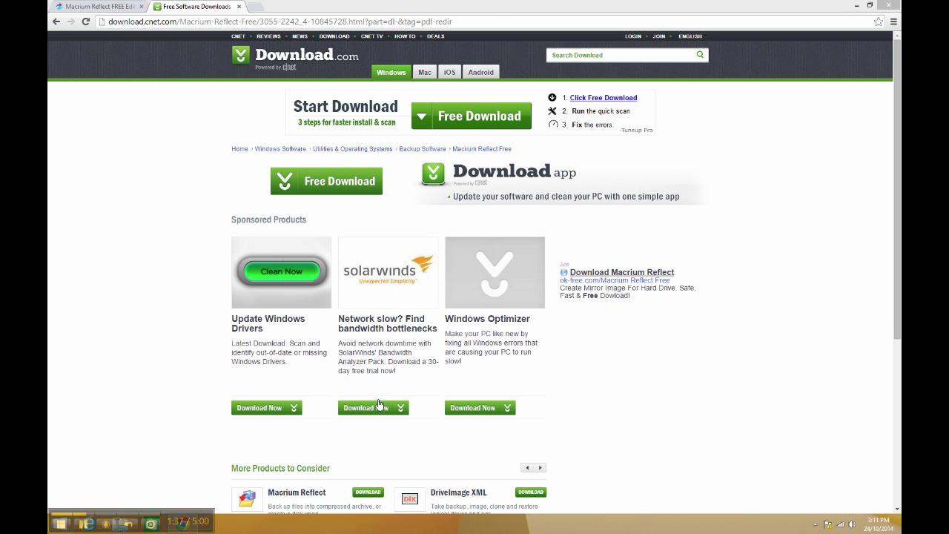
pyautogui.click(886, 9)
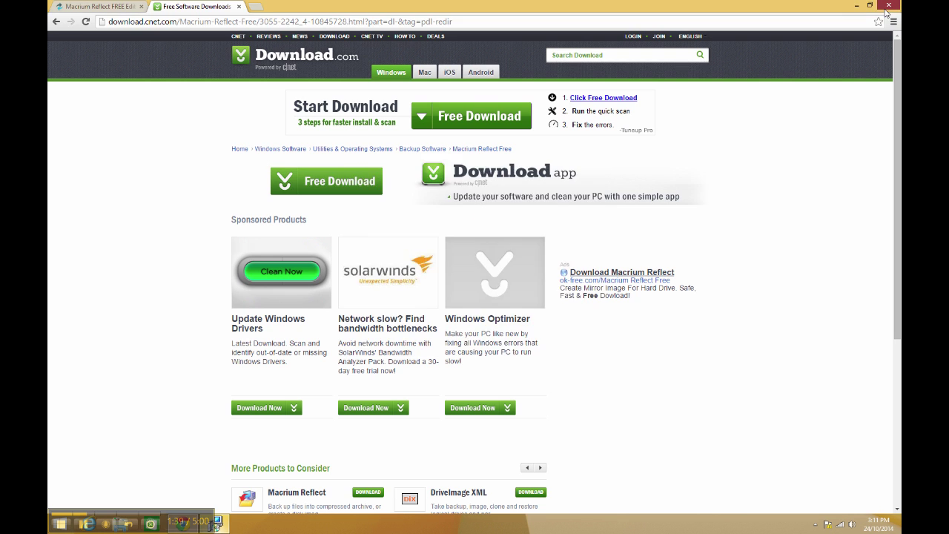
pyautogui.click(887, 7)
# Install Macrium Reflect Free with default features, accepting the licence and skipping registration.
pyautogui.click(527, 341)
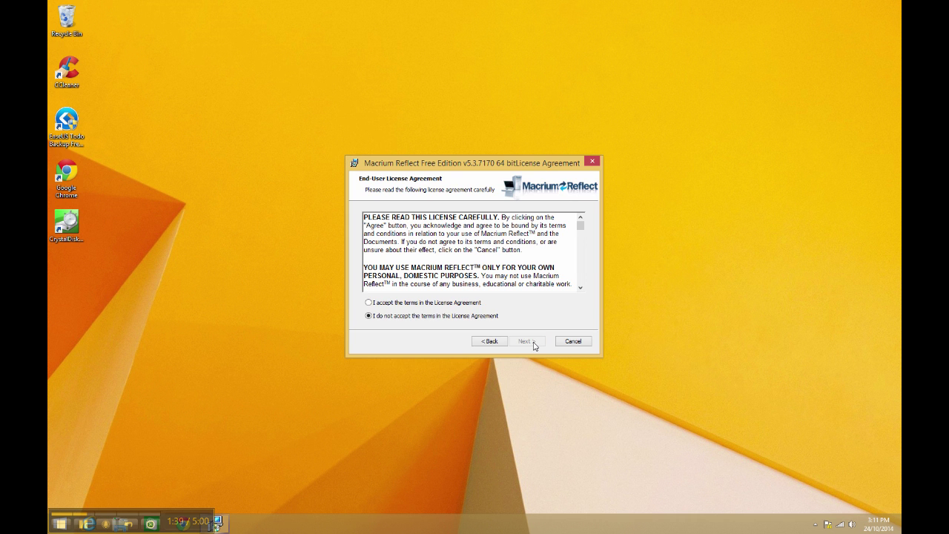
pyautogui.click(448, 302)
pyautogui.click(527, 342)
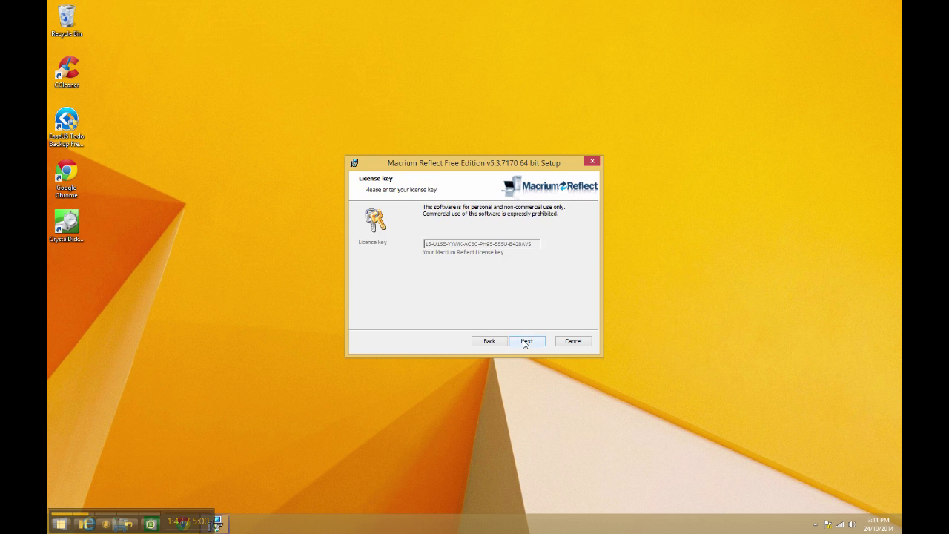
pyautogui.click(527, 342)
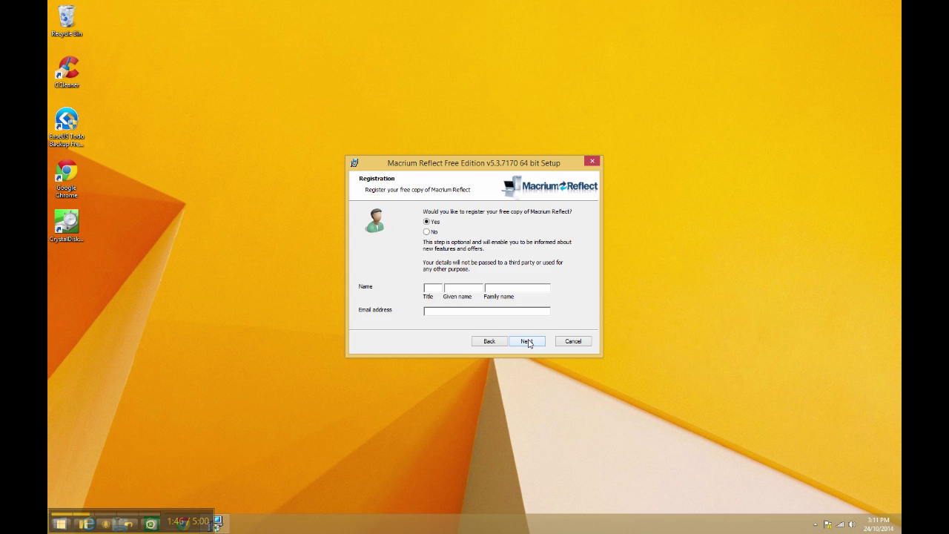
pyautogui.click(427, 232)
pyautogui.click(539, 348)
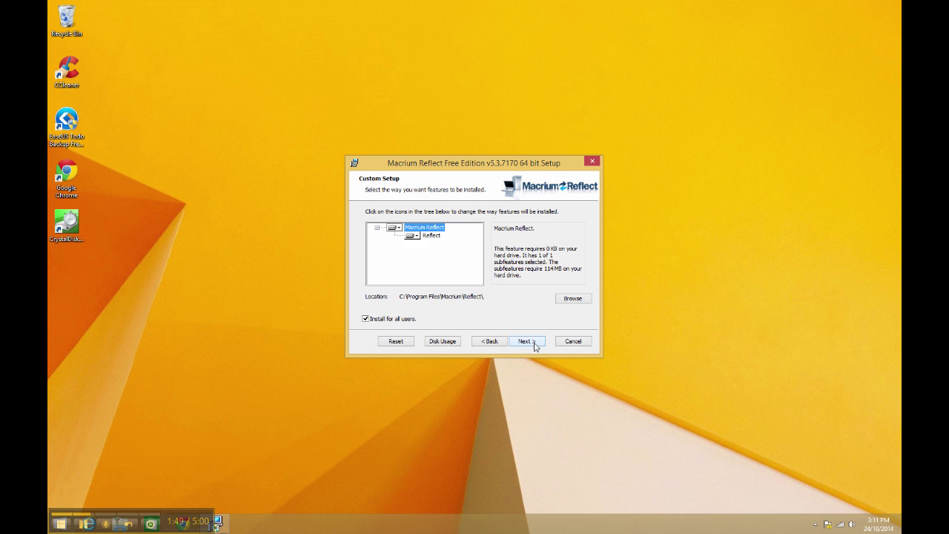
pyautogui.click(534, 344)
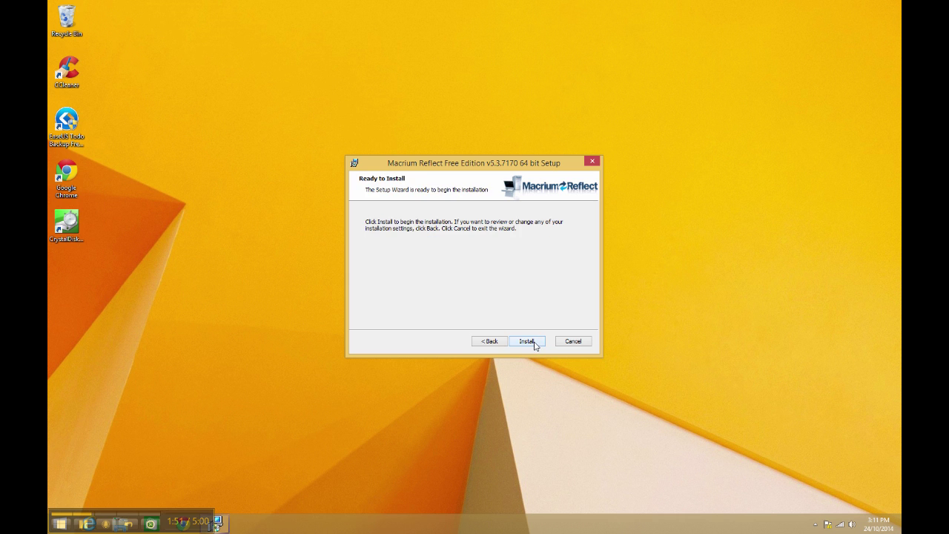
pyautogui.click(532, 343)
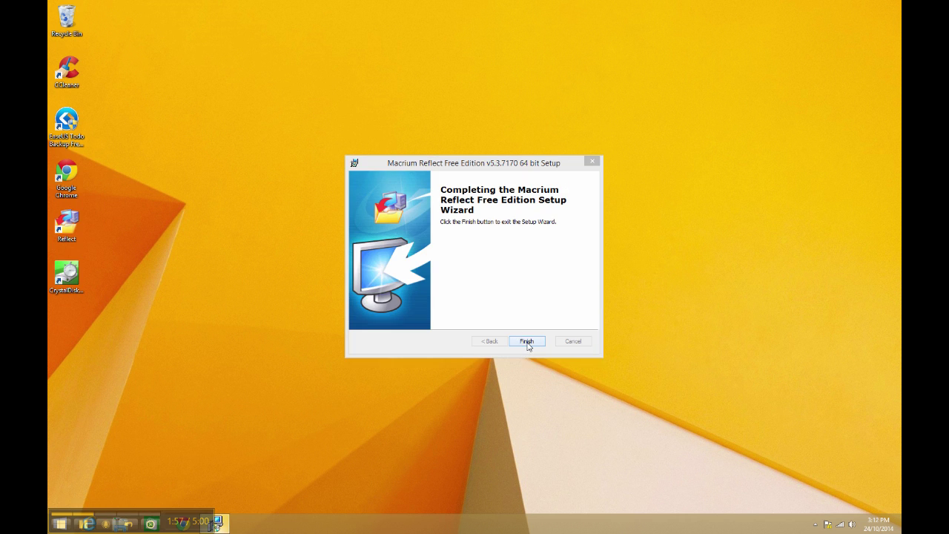
# Close the finished installer, launch Macrium Reflect from its desktop shortcut, and decline rescue media.
pyautogui.click(527, 341)
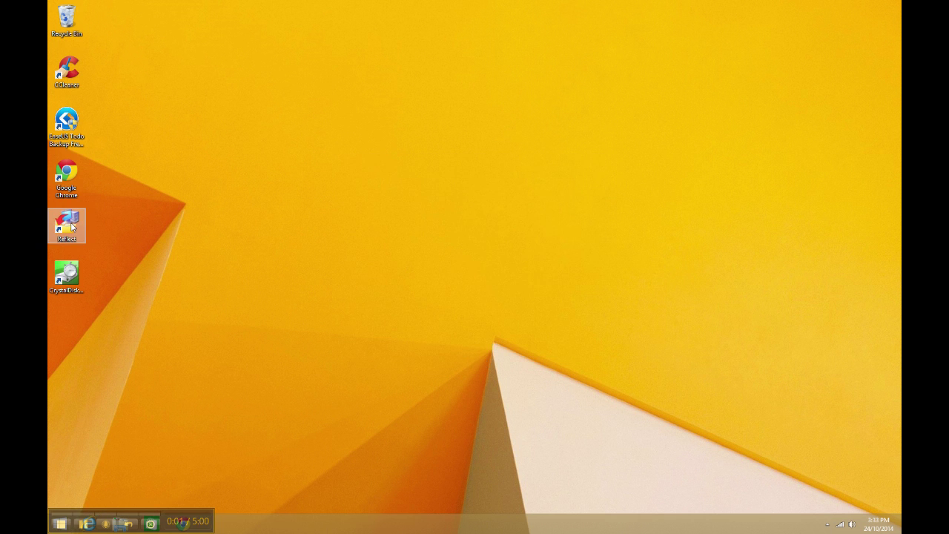
pyautogui.click(71, 227)
pyautogui.doubleClick(71, 227)
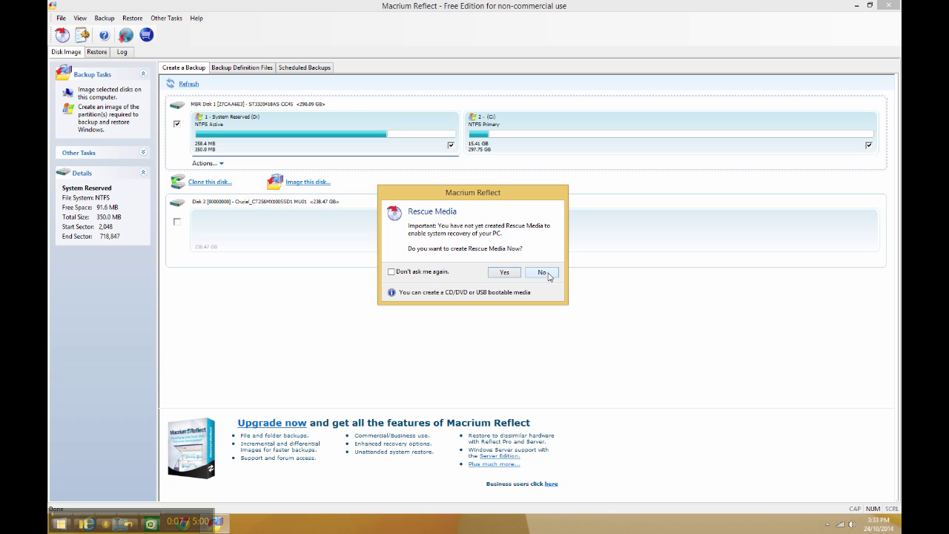
pyautogui.click(543, 273)
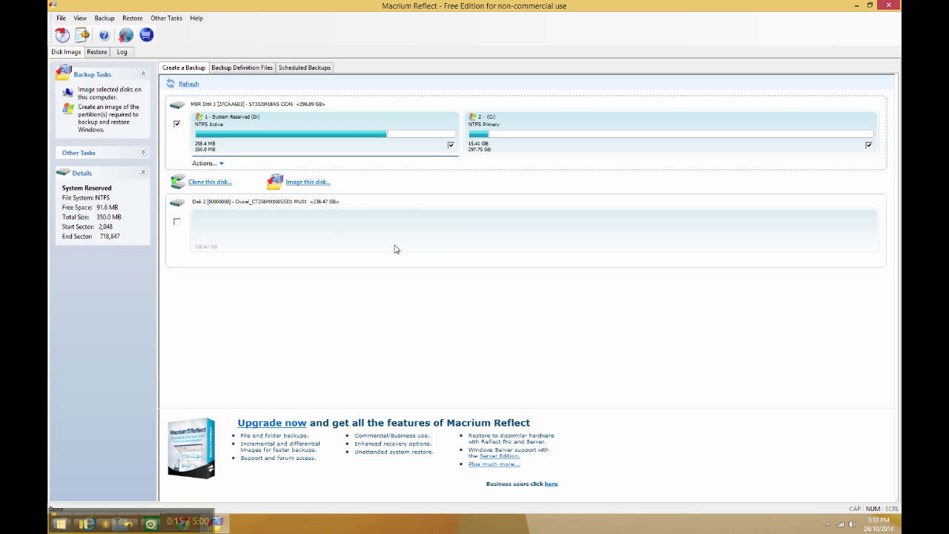
# Clone the 298.09 GB disk onto the Crucial SSD (Disk 2), leaving advanced options unchanged.
pyautogui.click(215, 184)
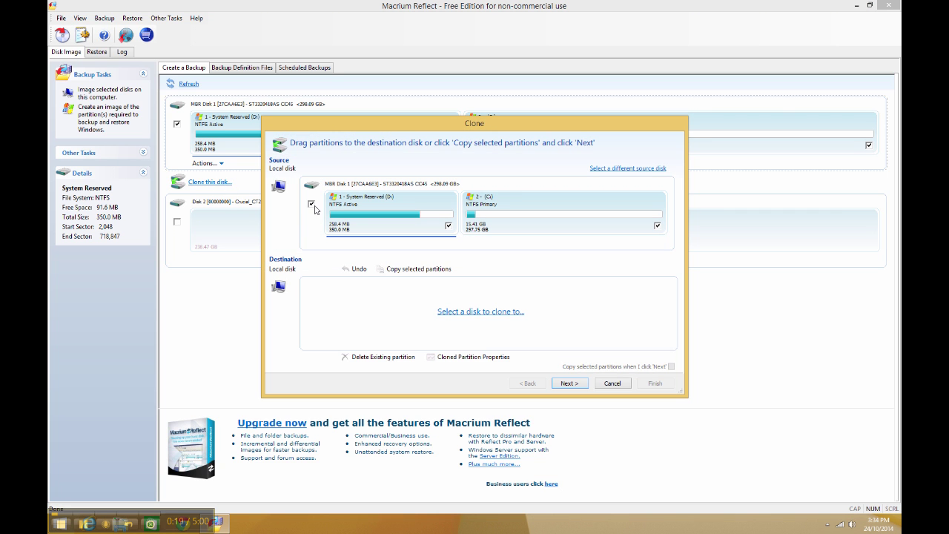
pyautogui.click(474, 317)
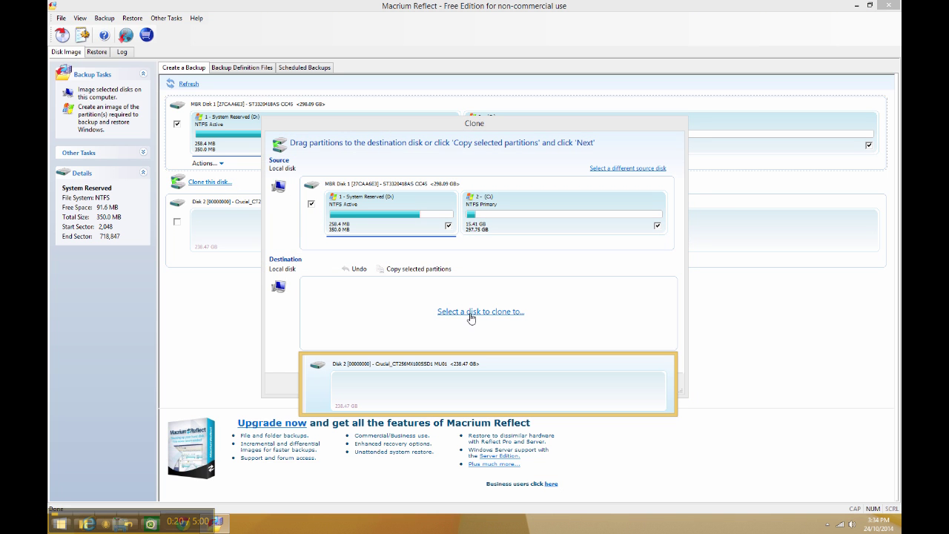
pyautogui.click(431, 392)
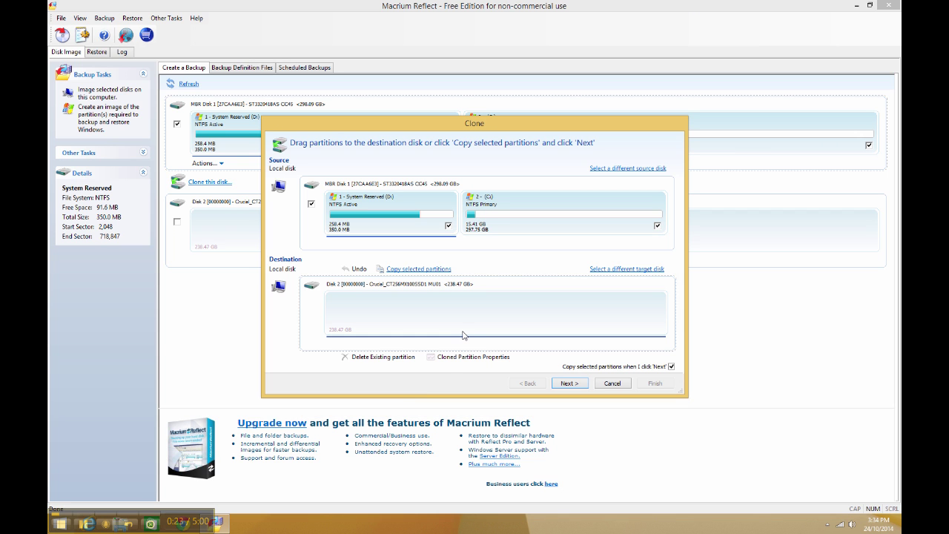
pyautogui.click(575, 384)
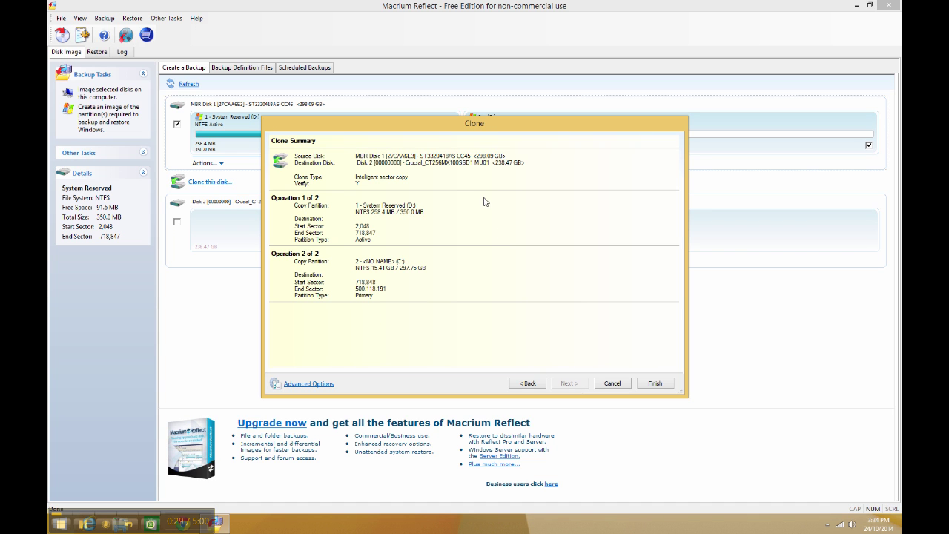
pyautogui.click(309, 384)
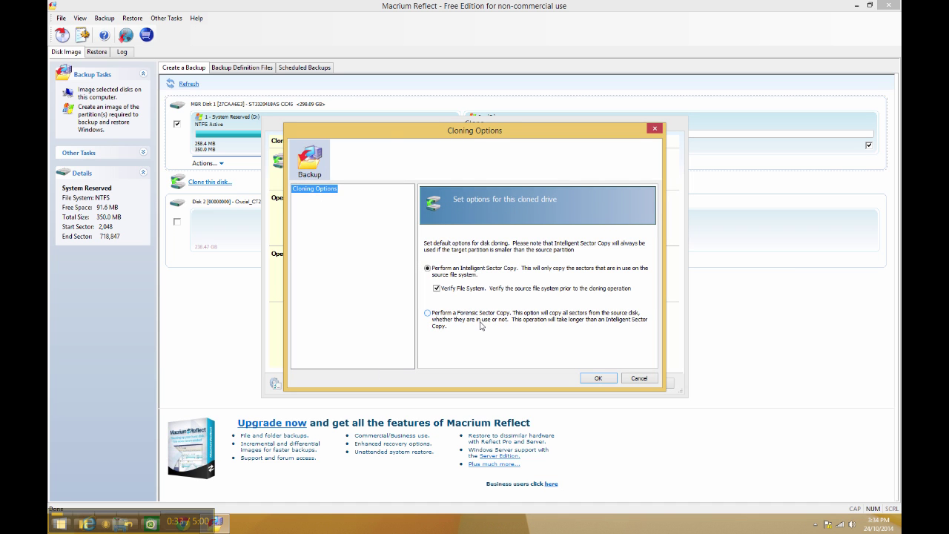
pyautogui.click(636, 380)
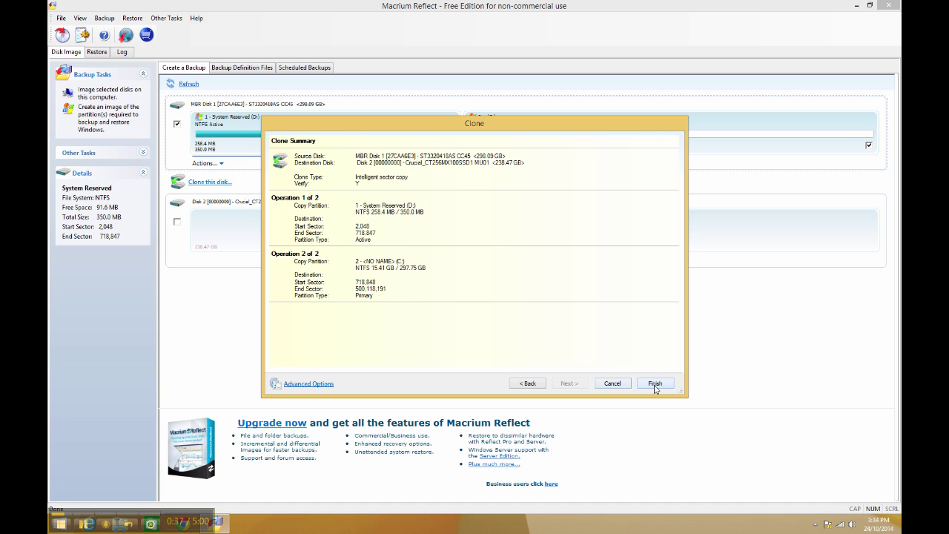
pyautogui.click(654, 386)
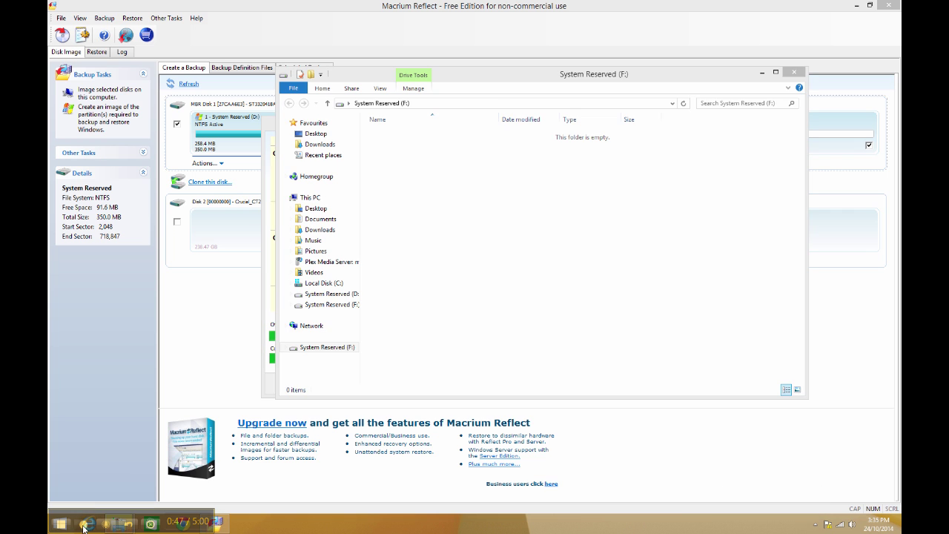
# Move the System Reserved (F:) Explorer window down slightly and minimize it.
pyautogui.moveTo(492, 79); pyautogui.dragTo(485, 102)
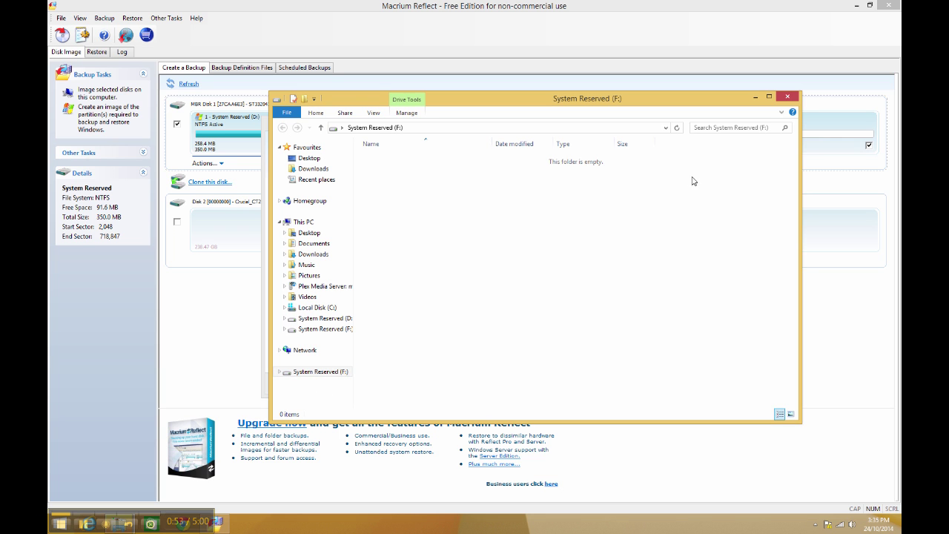
pyautogui.click(755, 97)
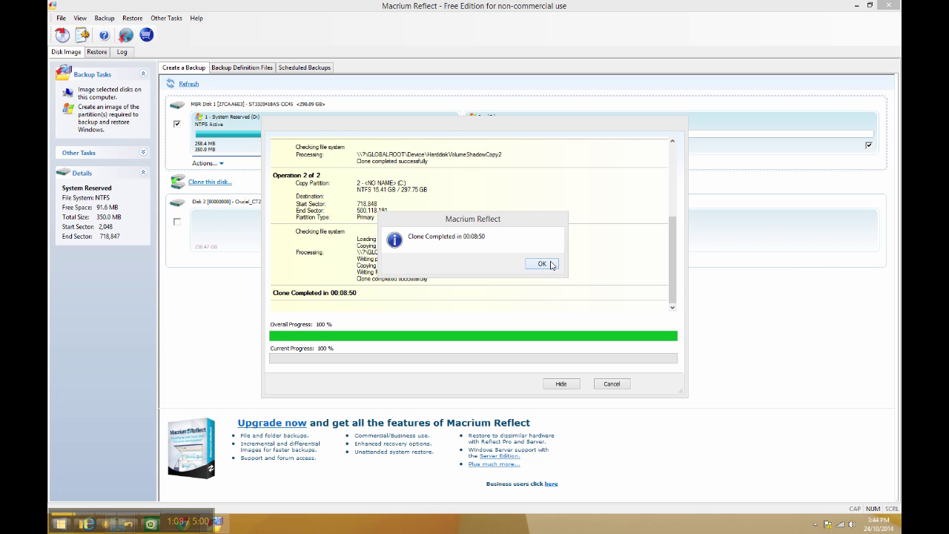
# Acknowledge the completed clone, close its progress dialog, and exit Macrium Reflect.
pyautogui.click(551, 265)
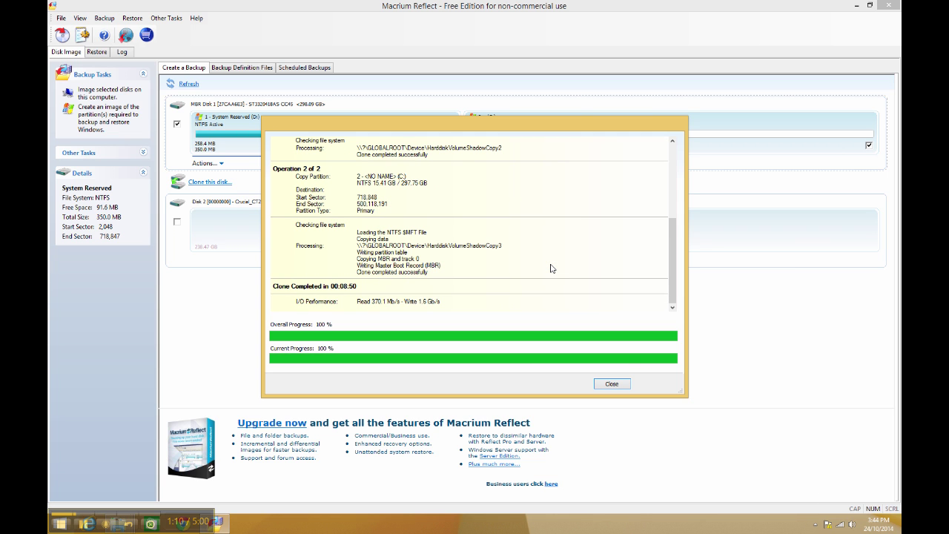
pyautogui.click(612, 384)
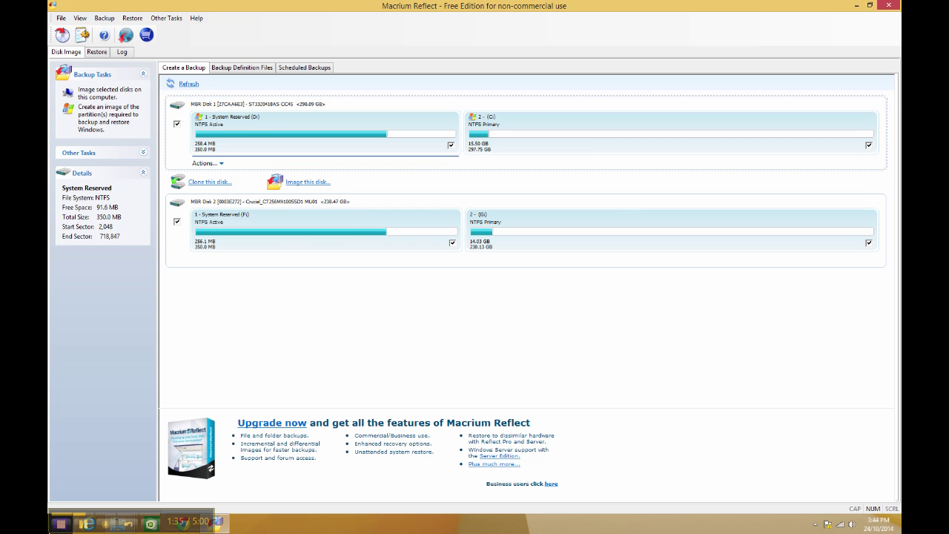
pyautogui.click(59, 527)
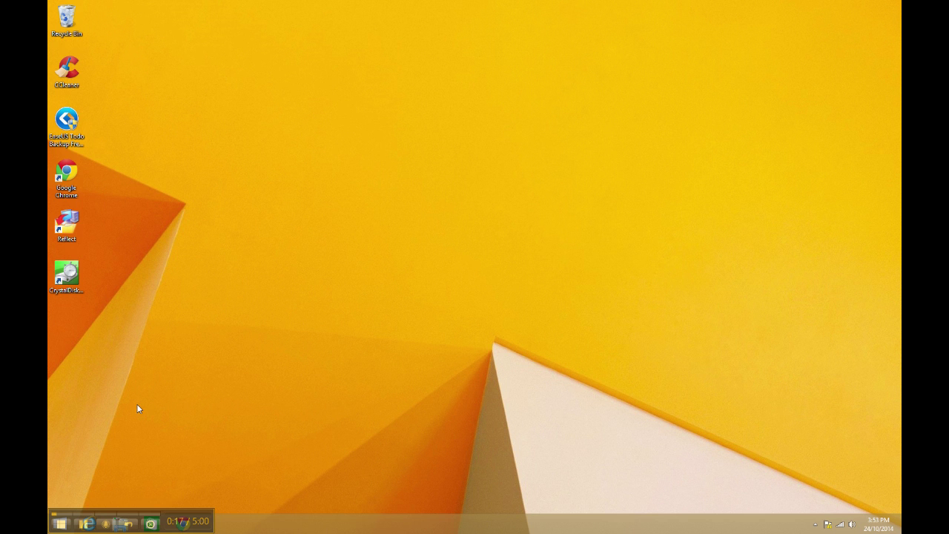
pyautogui.press('super+r')
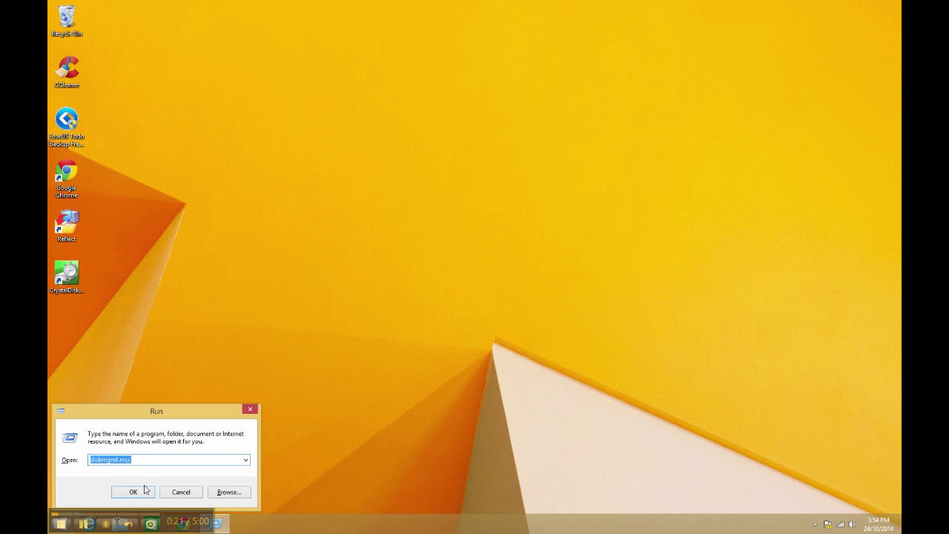
pyautogui.click(149, 494)
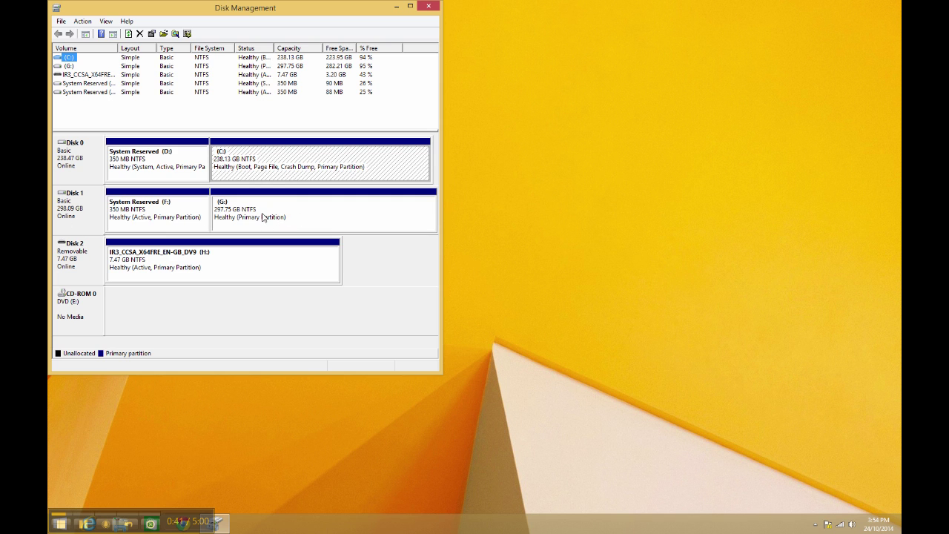
pyautogui.click(436, 9)
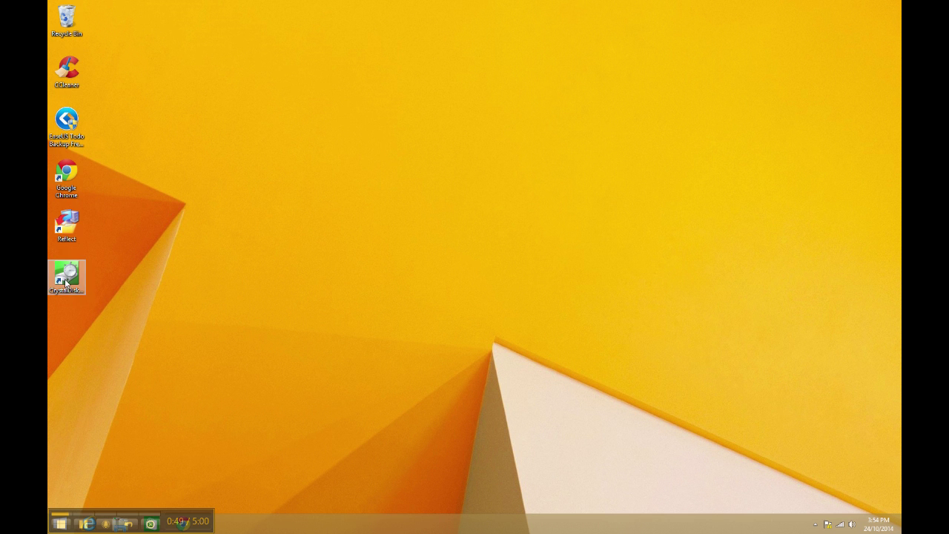
# Raise the CrystalDiskMark window and run all tests on C: at 5 passes, 1000MB.
pyautogui.moveTo(433, 172); pyautogui.dragTo(416, 77)
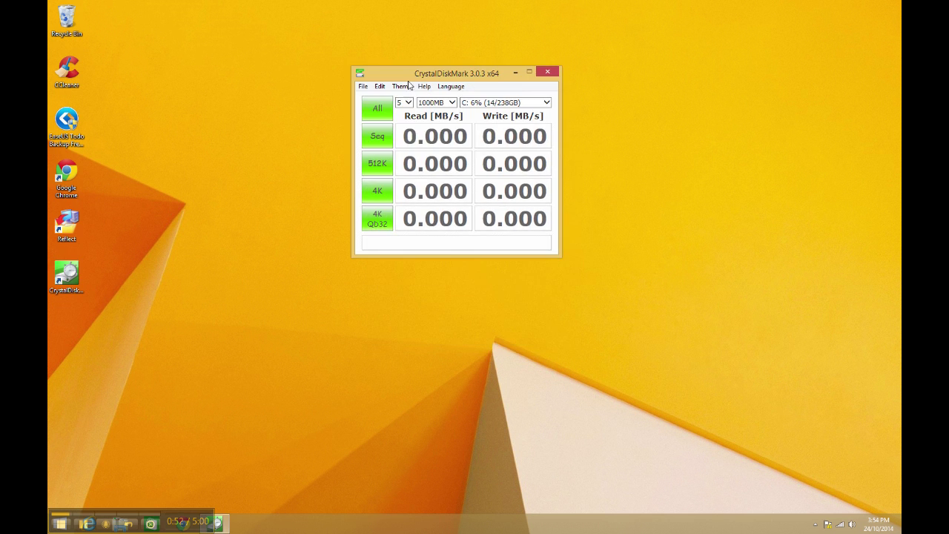
pyautogui.click(378, 111)
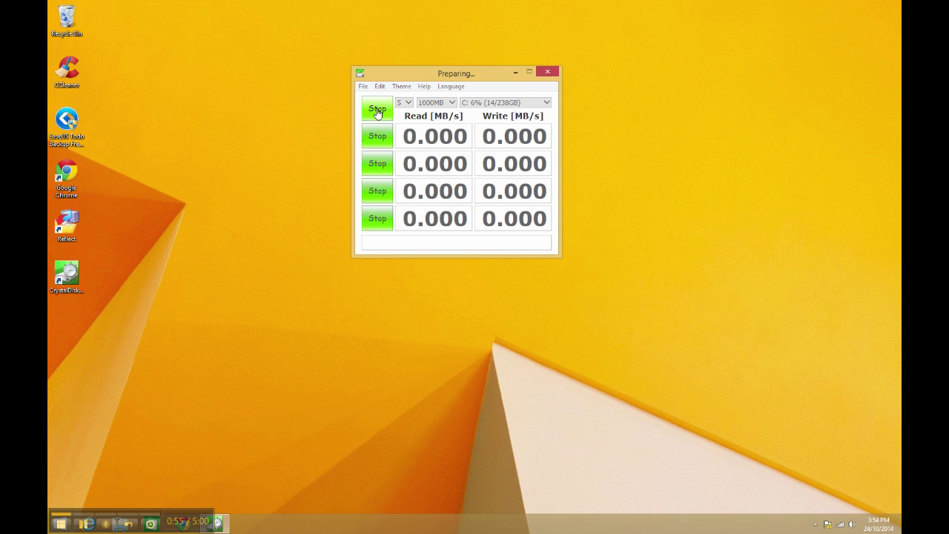